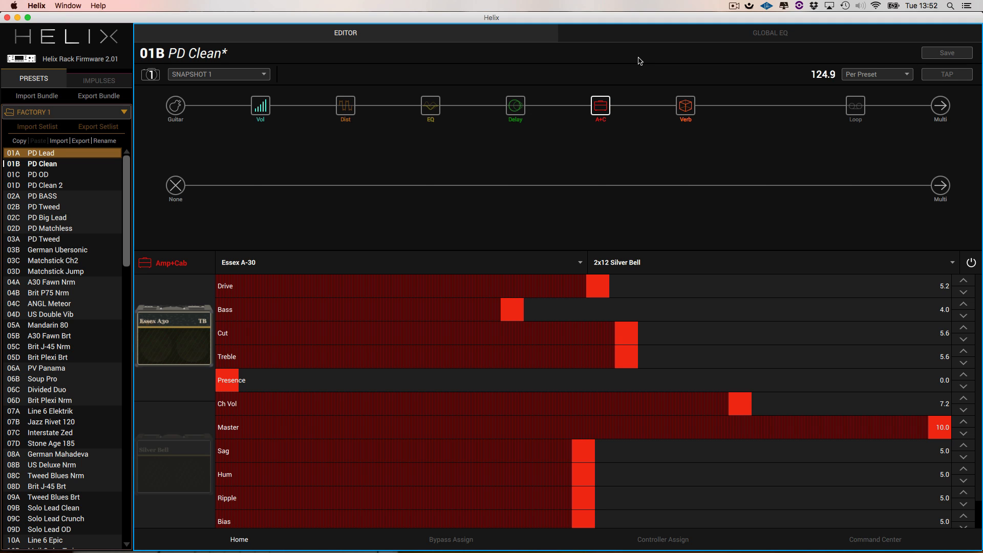
Try the Aux and Multi (Guitar, Aux, Variax) sources on the PD Clean preset's input block, looking through the source list, and return to Guitar
left_click(181, 110)
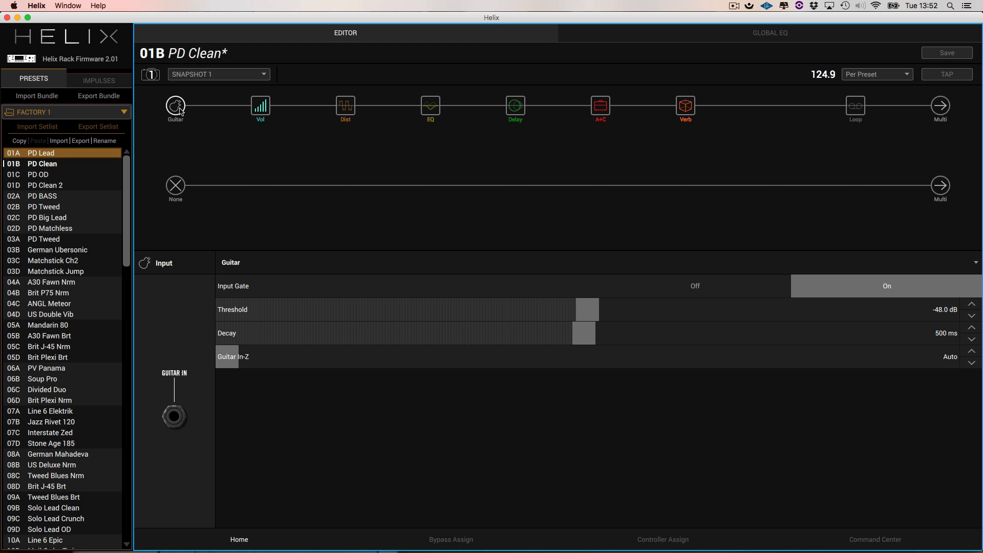
left_click(372, 264)
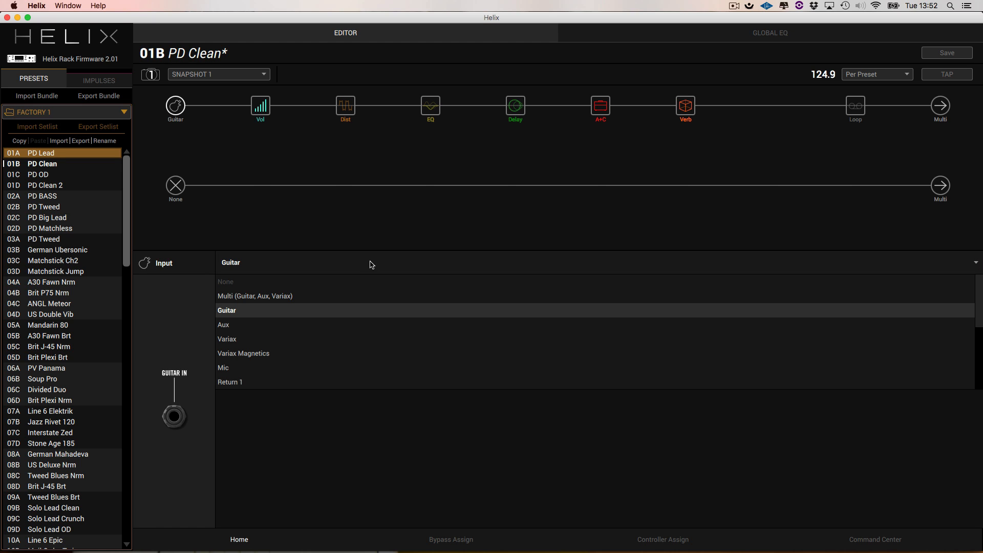
left_click(255, 323)
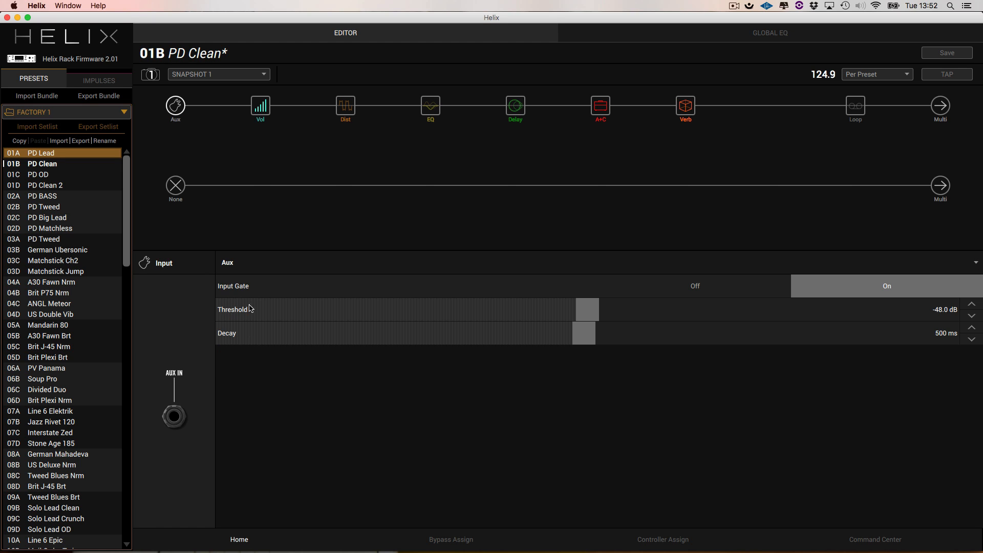
left_click(258, 265)
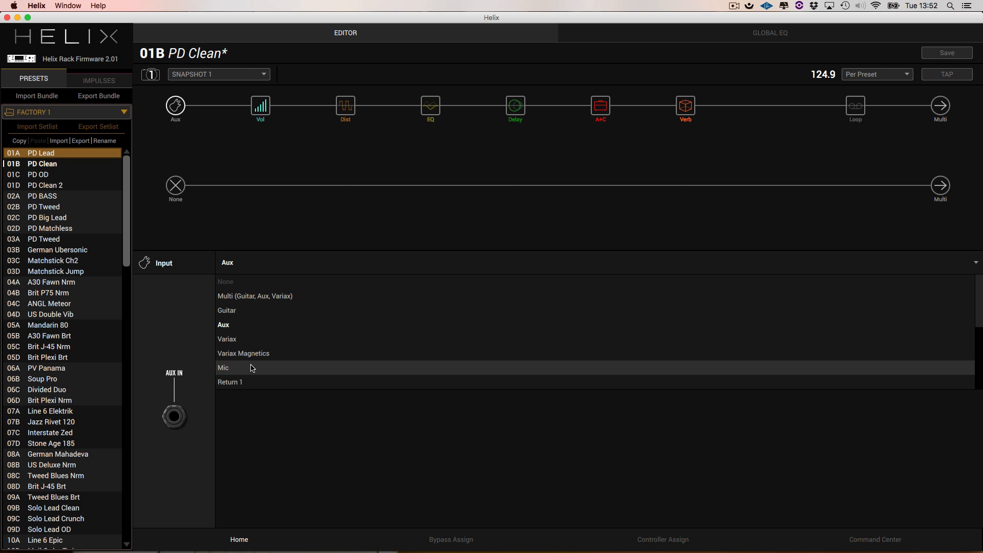
scroll(255, 381, "down", 5)
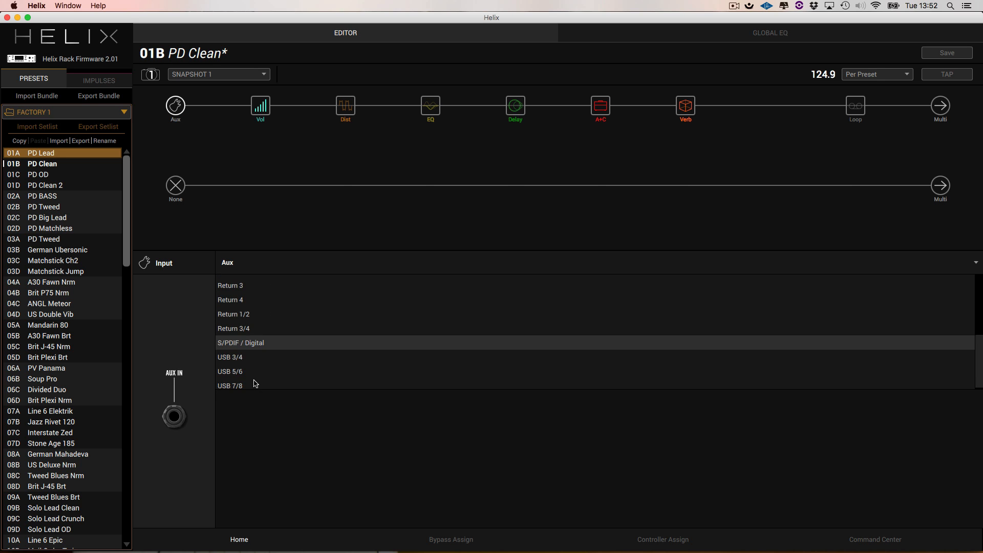
scroll(258, 381, "up", 5)
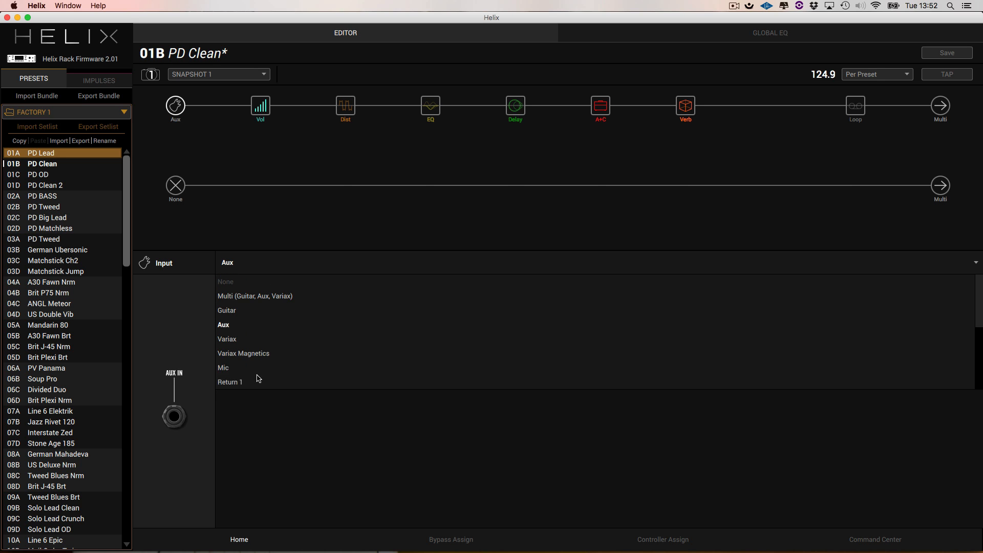
left_click(244, 297)
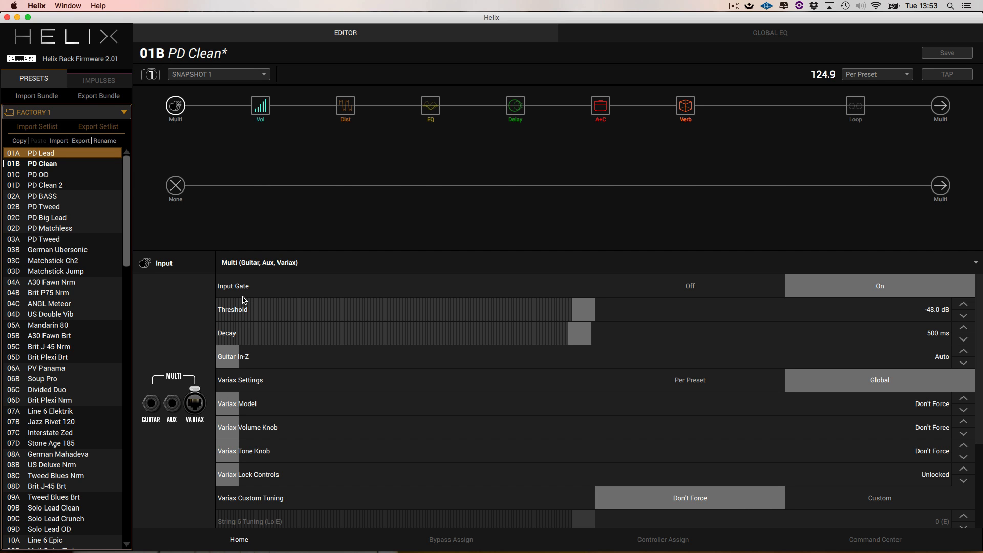
left_click(247, 262)
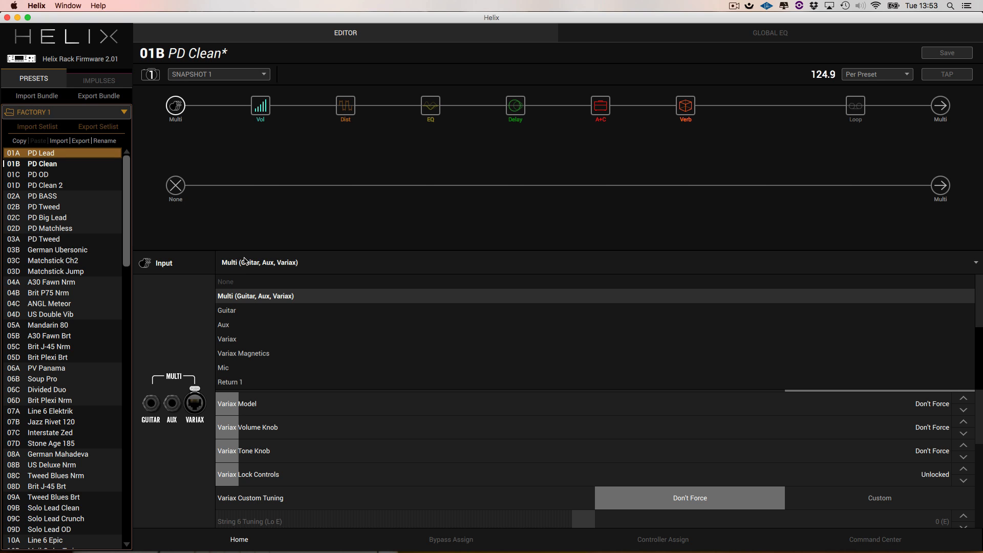
left_click(232, 311)
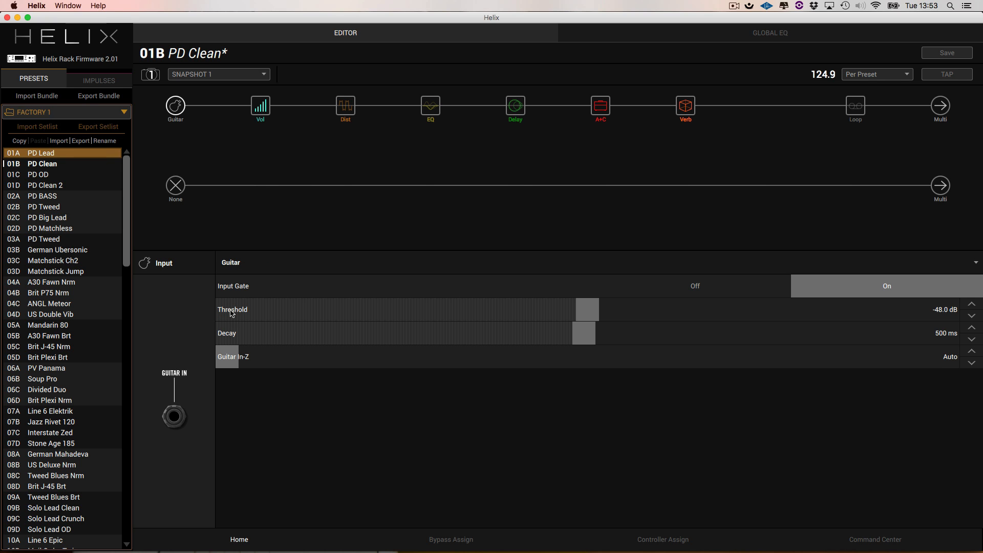
Switch to Studio One and review the HELIX Audio input and output assignments in the Song Setup
key("super+Tab")
key("super+Tab")
key("super+Tab")
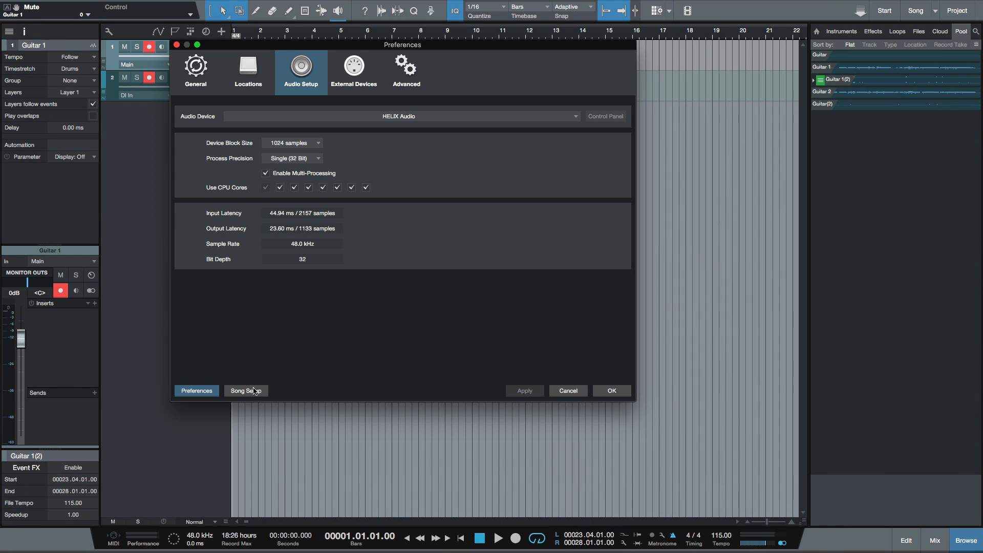
left_click(254, 391)
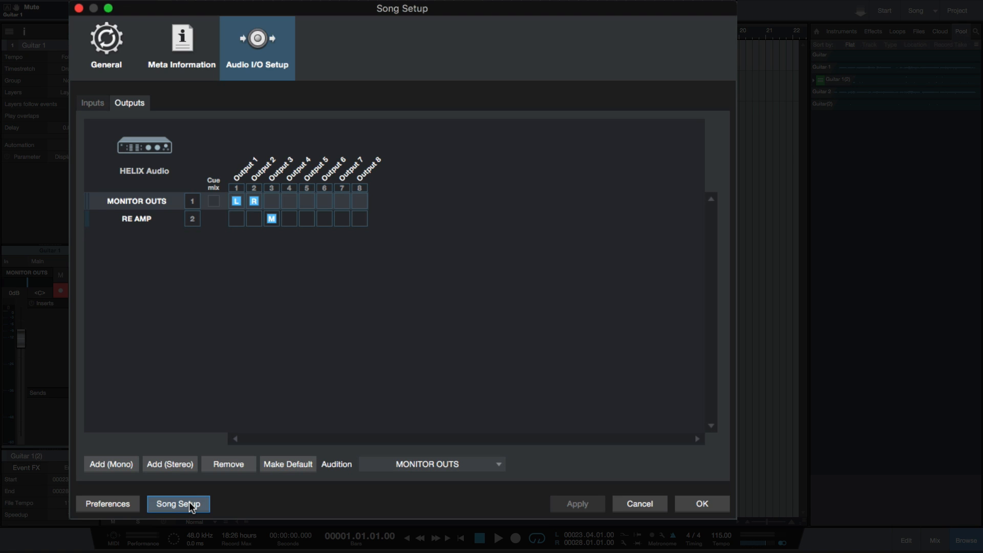
left_click(101, 106)
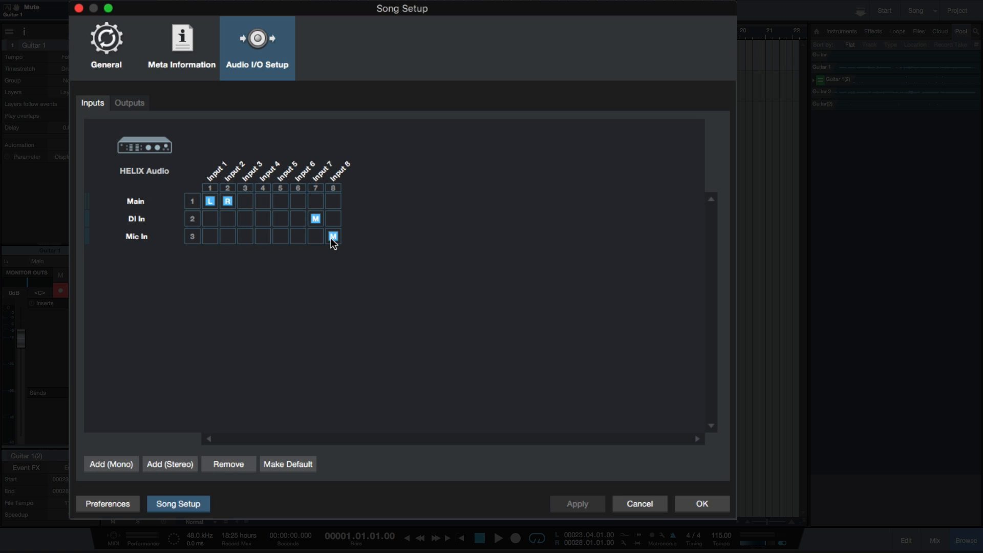
left_click(139, 104)
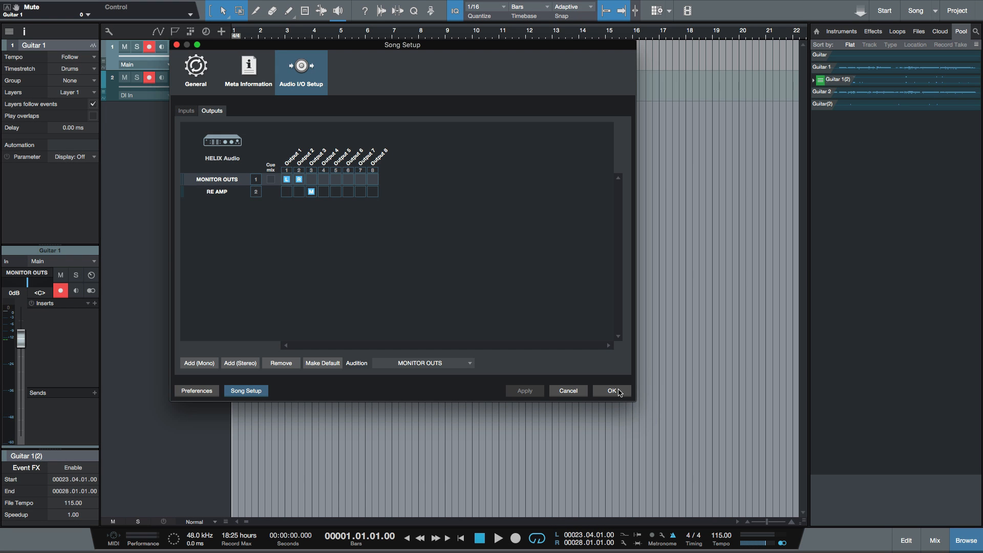
left_click(702, 503)
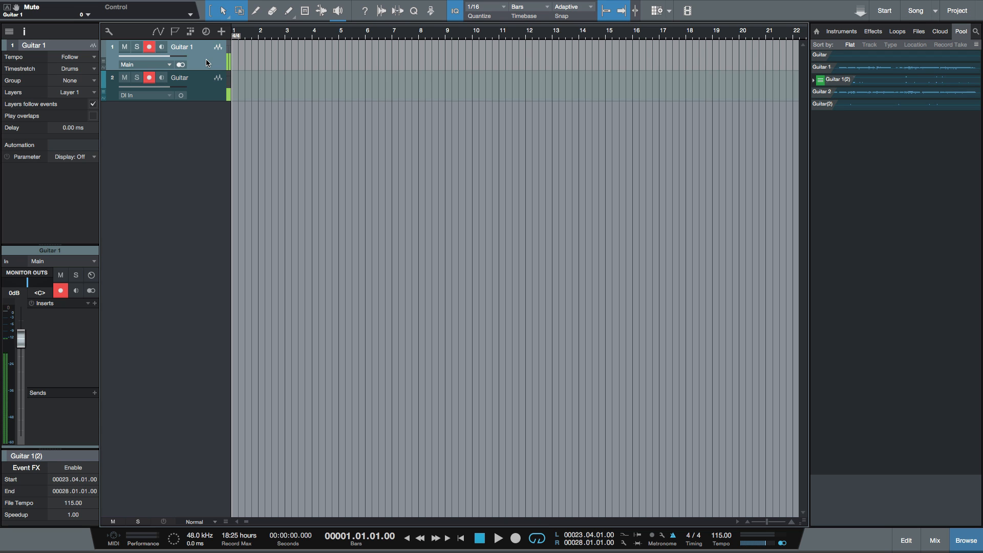
Rename the second track, which records from the DI In input, as DI
left_click(210, 84)
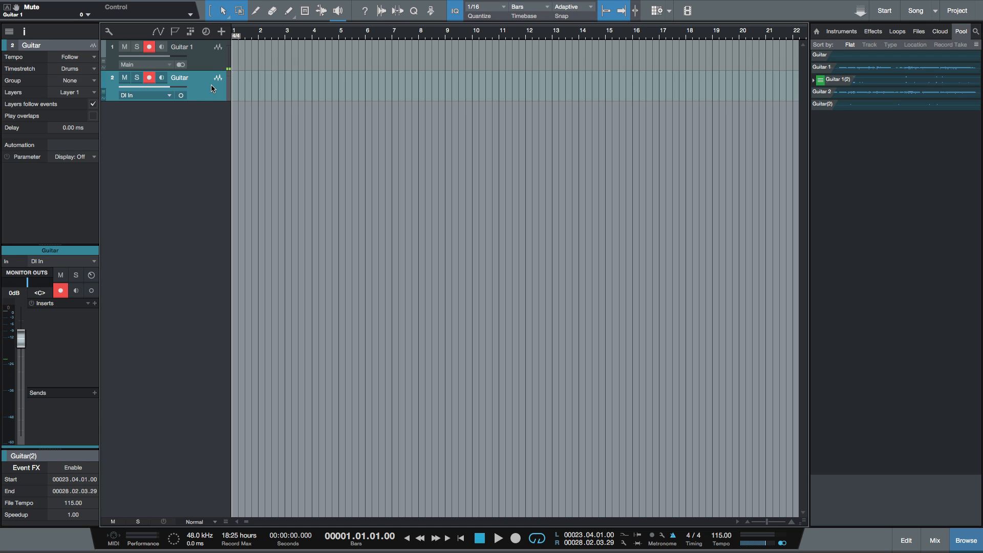
double_click(189, 80)
type("DI")
key("Return")
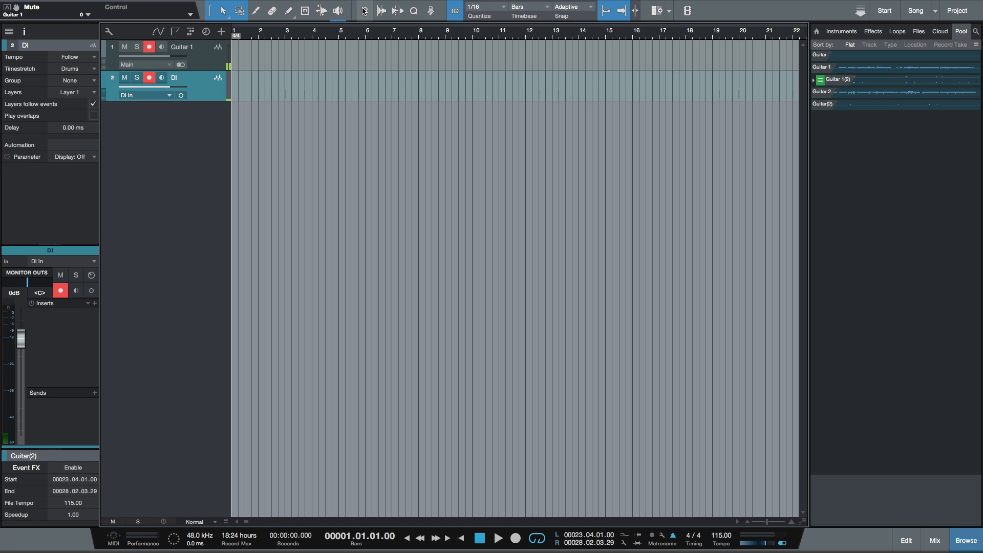
Record the guitar on the armed Guitar 1 and DI tracks from bar 1 to about bar 12
key("KP_Multiply")
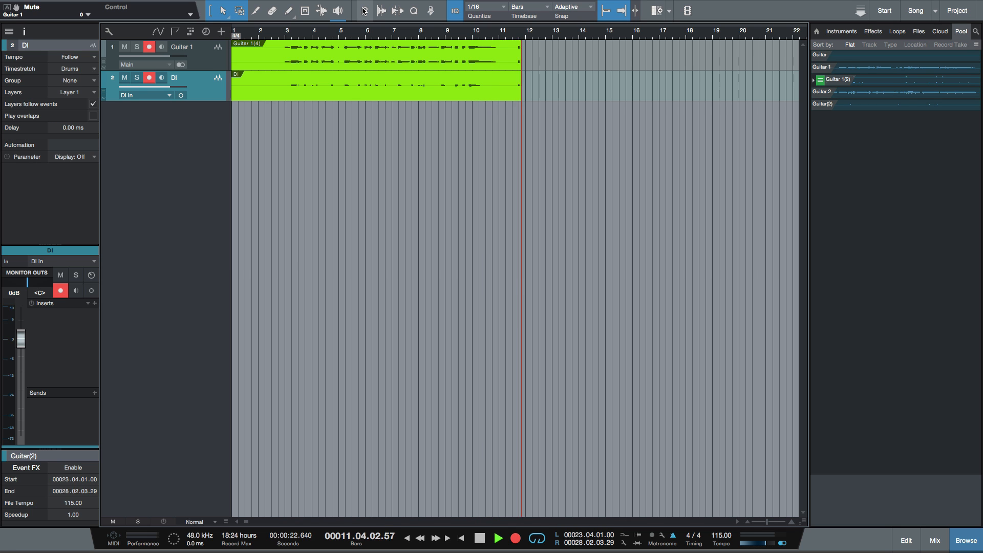
key("space")
Mute the DI track and play back the Guitar 1 recording from just before bar 3
left_click(124, 78)
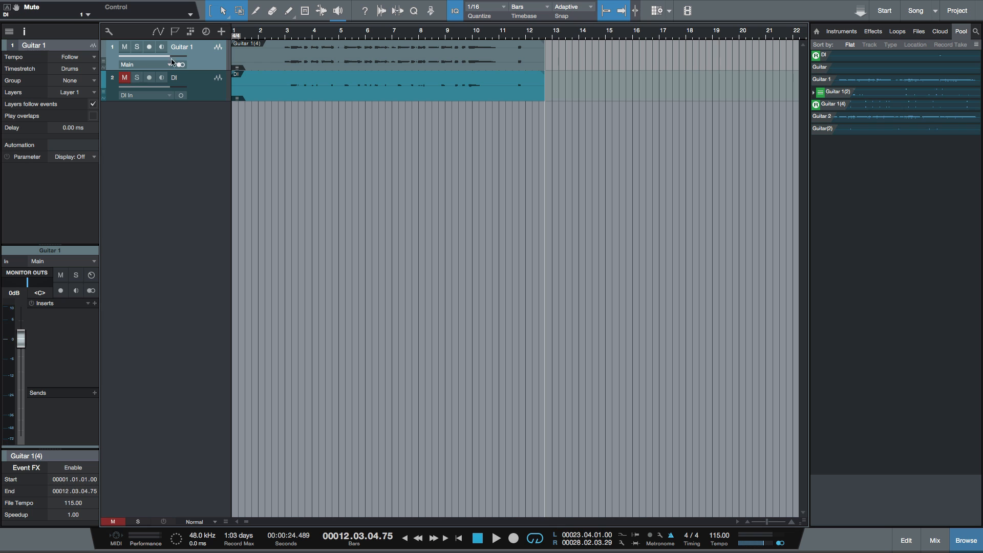
left_click(280, 35)
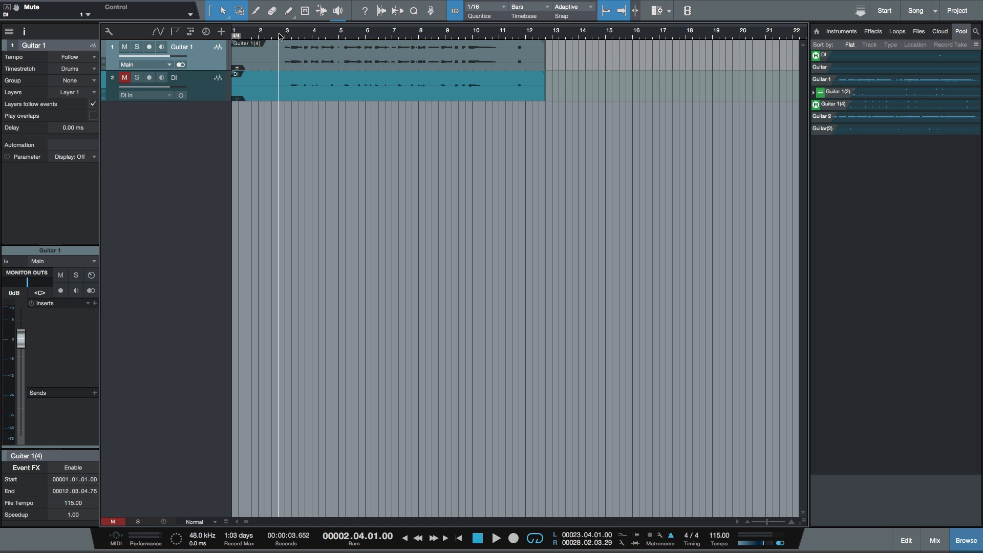
key("space")
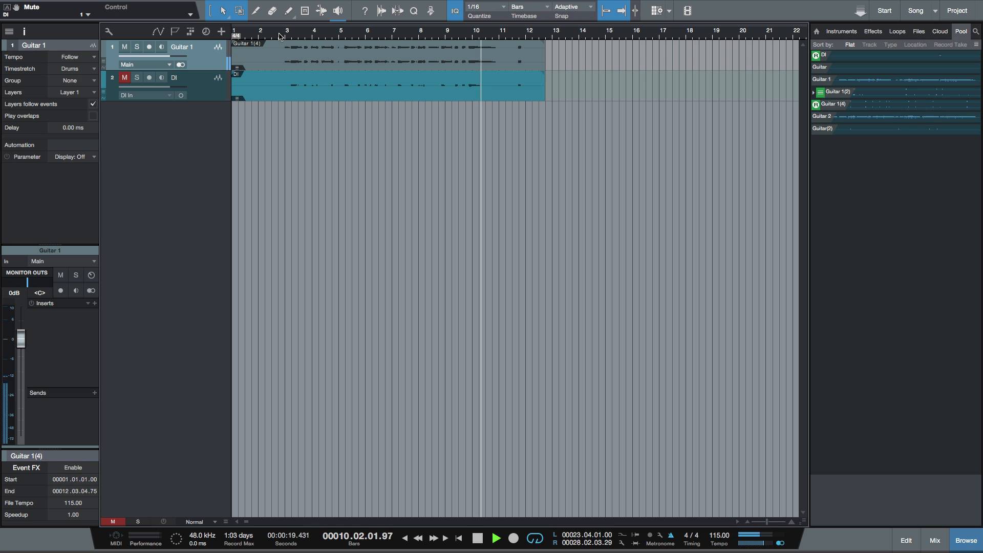
key("space")
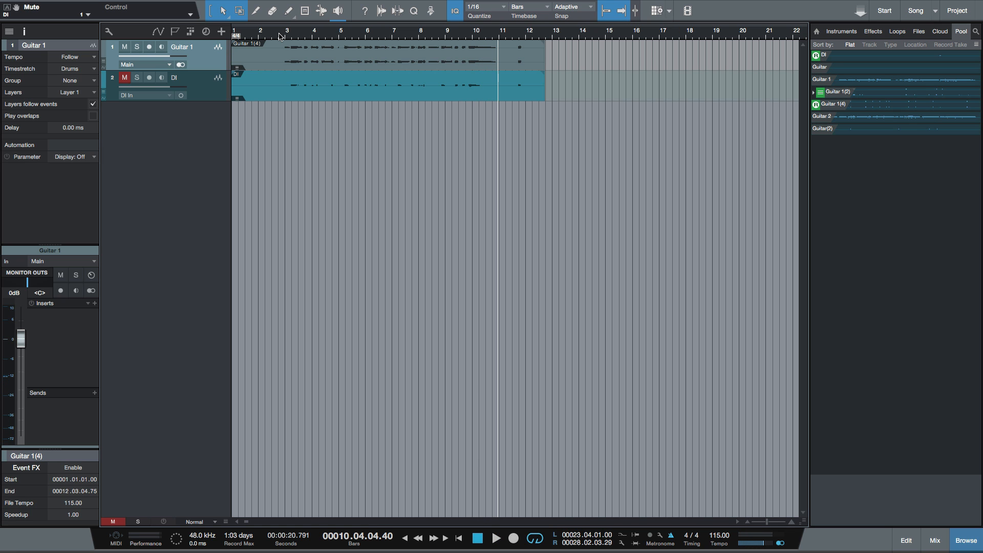
Mute Guitar 1, unmute the DI track and play back the dry recording from bar 3
left_click(124, 46)
left_click(124, 78)
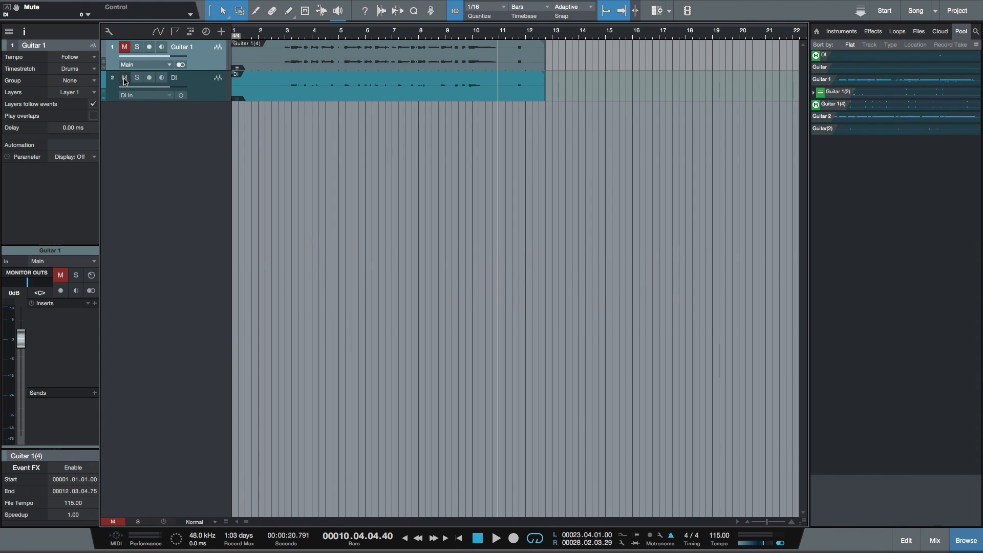
left_click(285, 32)
key("space")
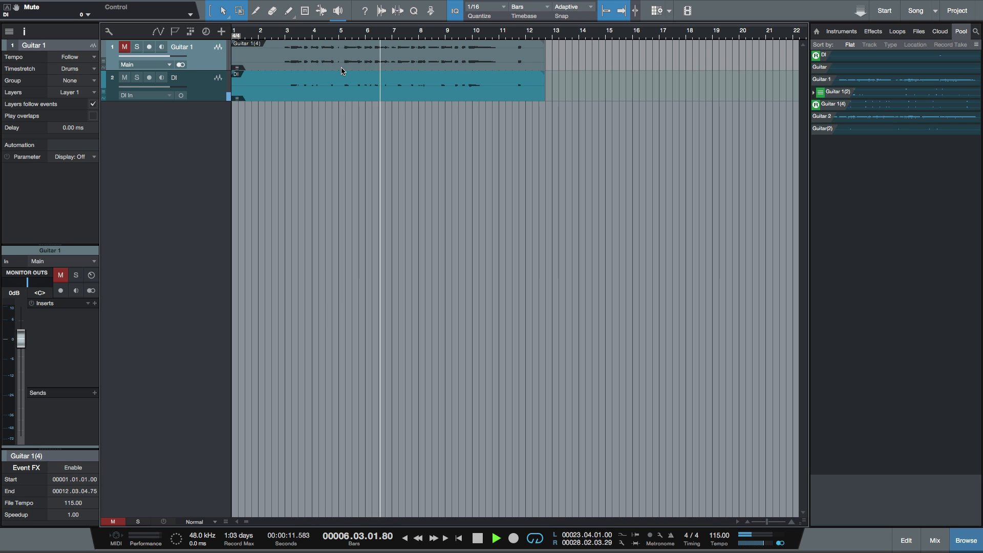
key("space")
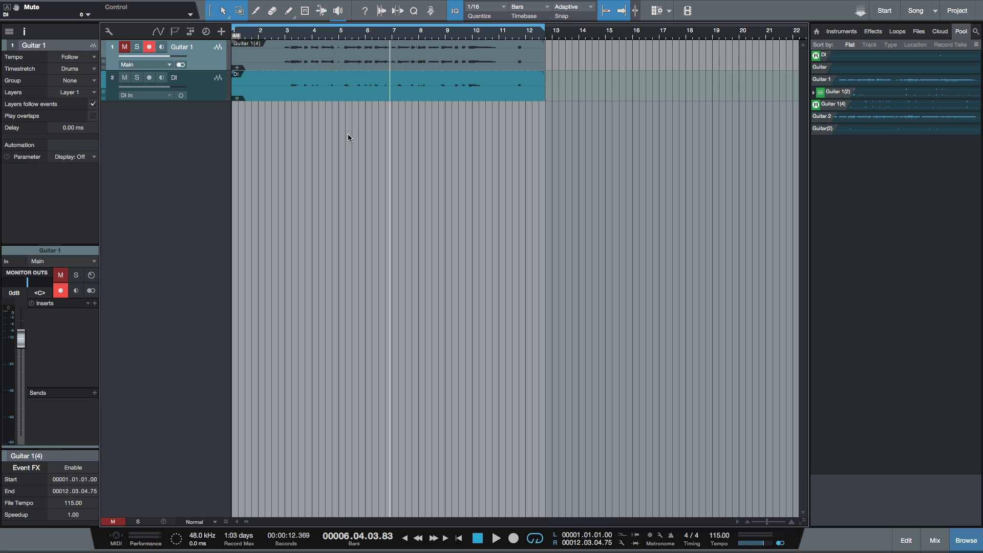
Delete the recorded event from the Guitar 1 track
left_click(346, 69, "shift")
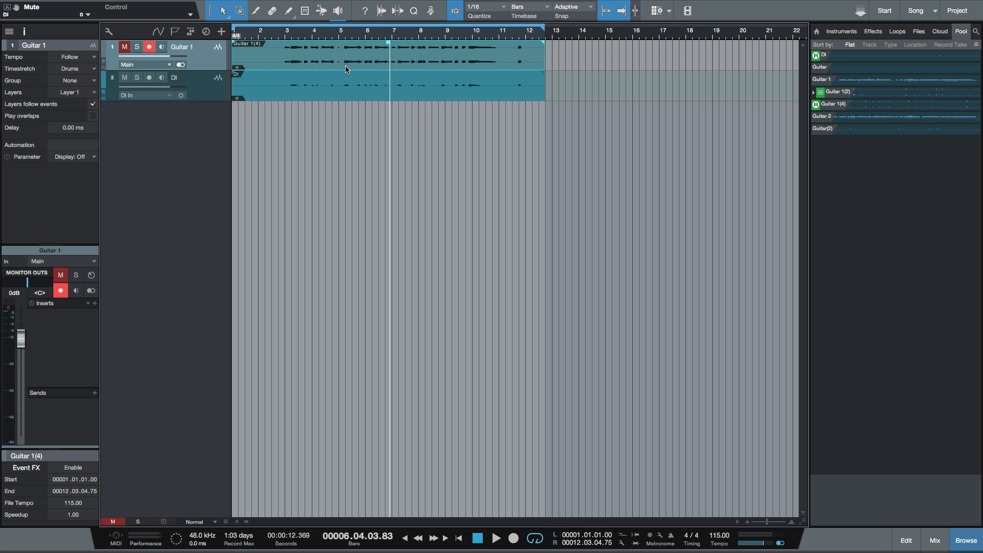
key("Delete")
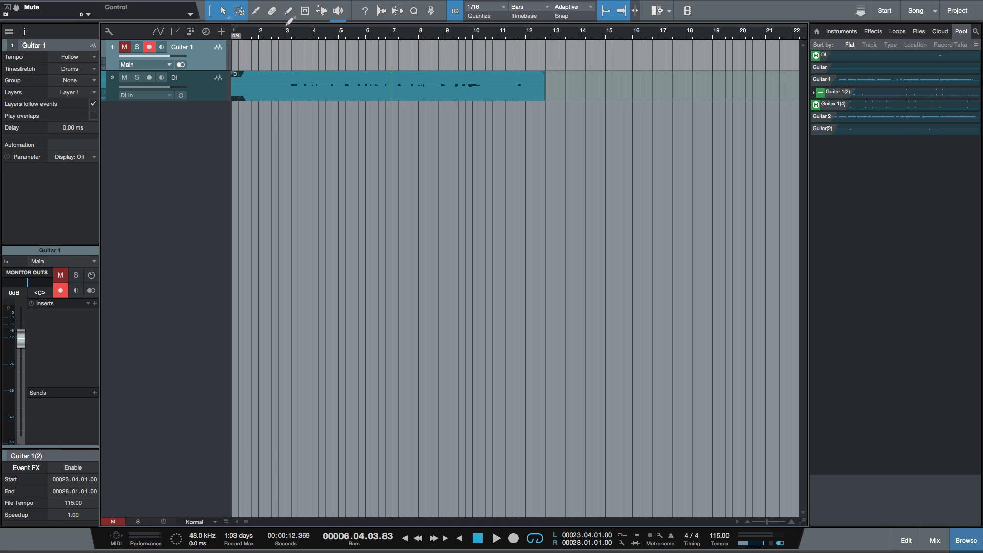
Mark bars 3 to 12 as the loop range and play back the DI track briefly
left_click_drag(285, 24, 524, 32)
key("space")
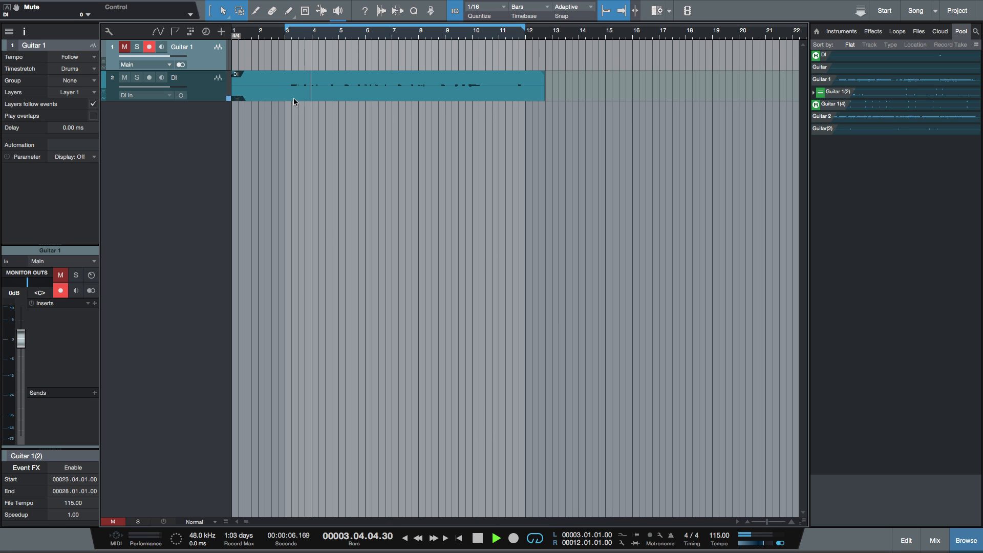
key("space")
key("p")
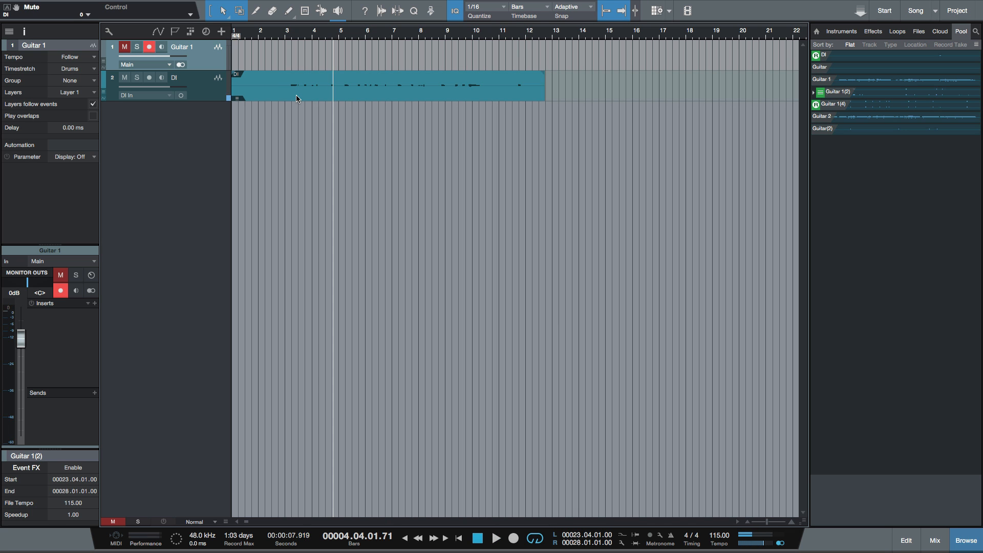
Route the DI track's output to RE AMP
left_click(211, 92)
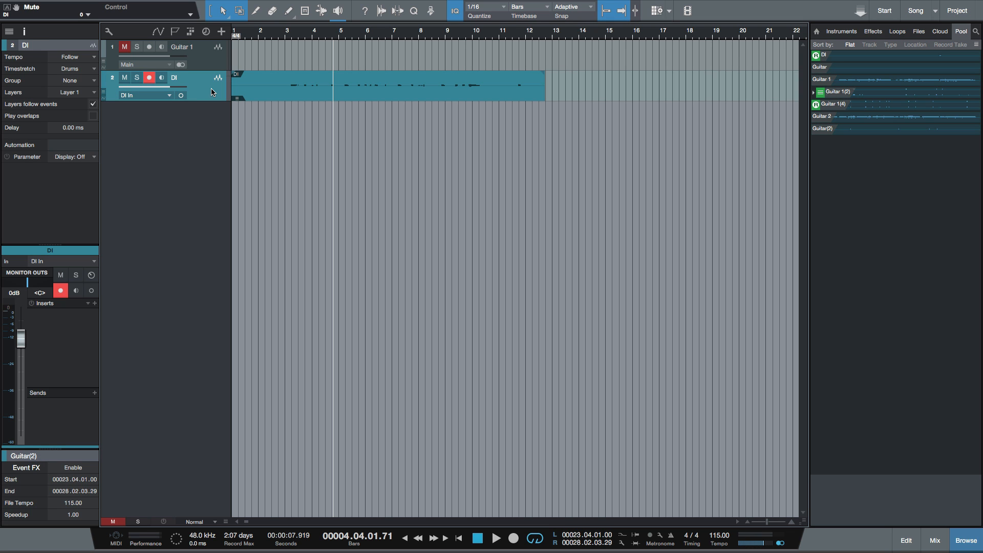
left_click(25, 272)
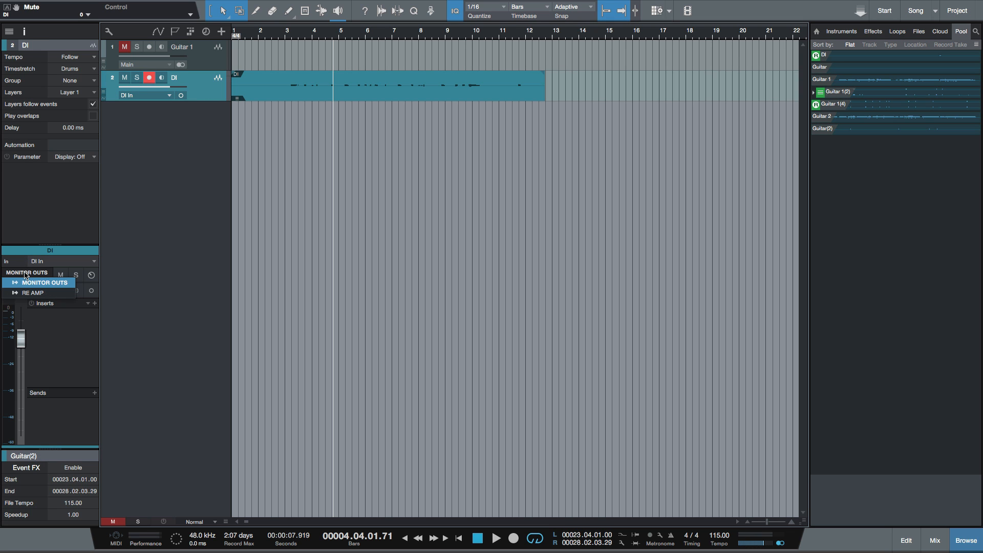
left_click(30, 293)
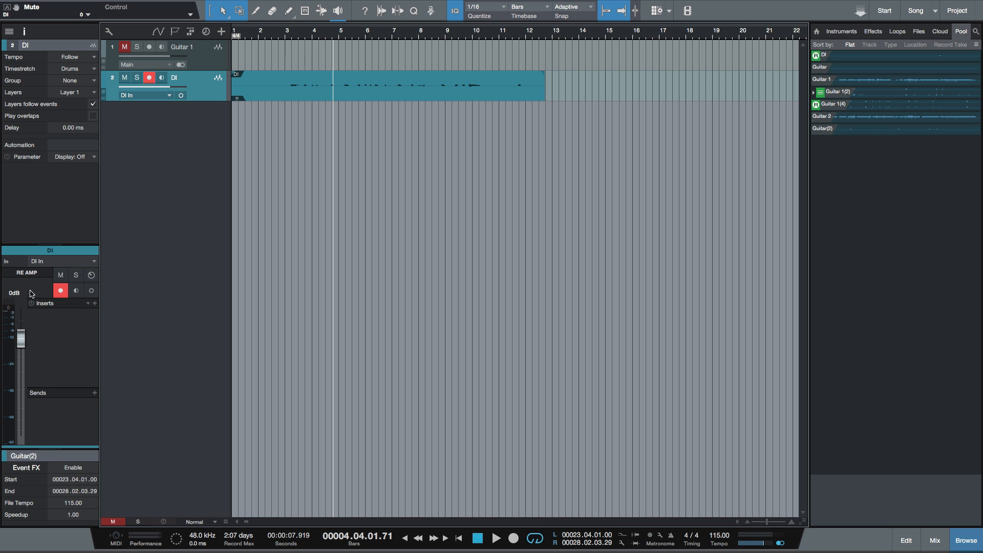
Play the DI track from bar 3 through the RE AMP output and mark bars 3 to 11 as the loop range
left_click(285, 39)
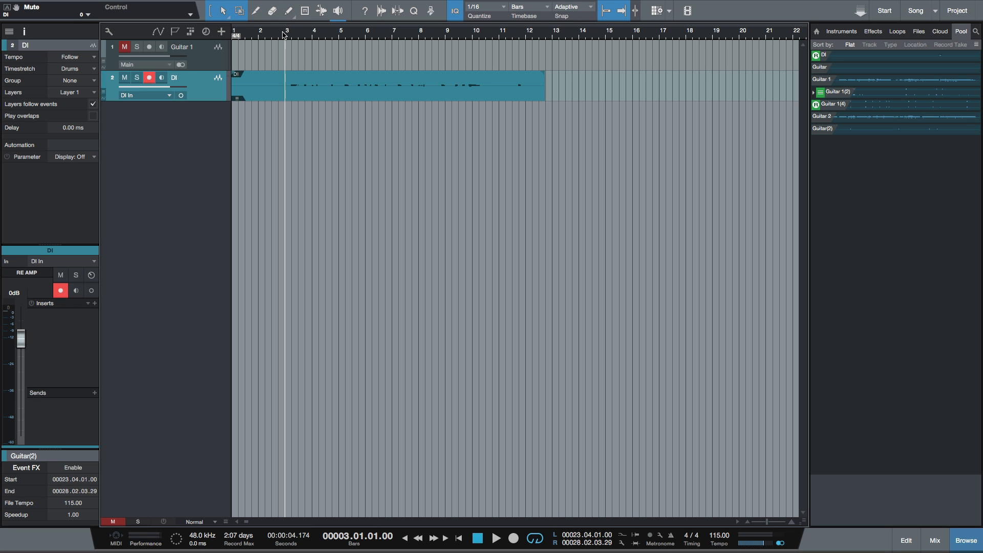
key("space")
key("space")
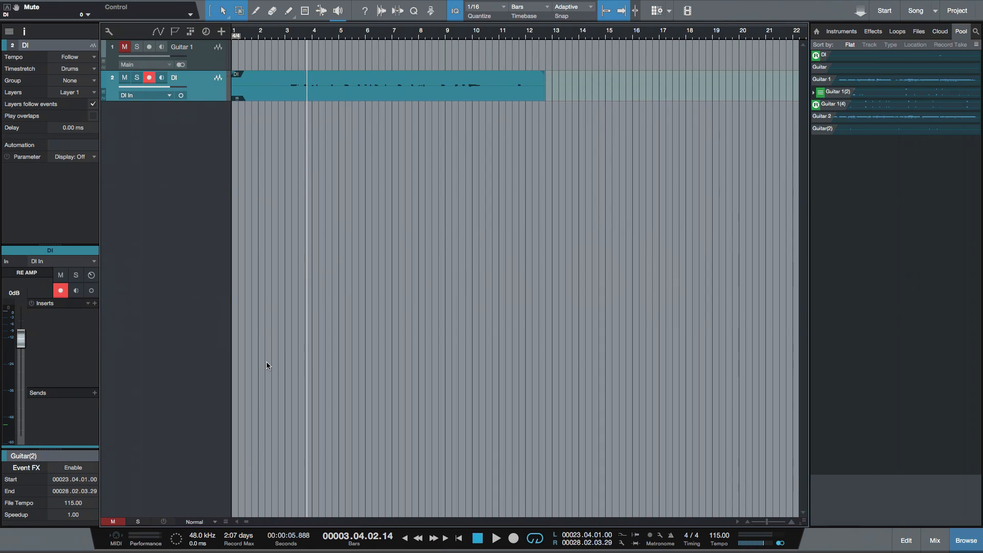
key("space")
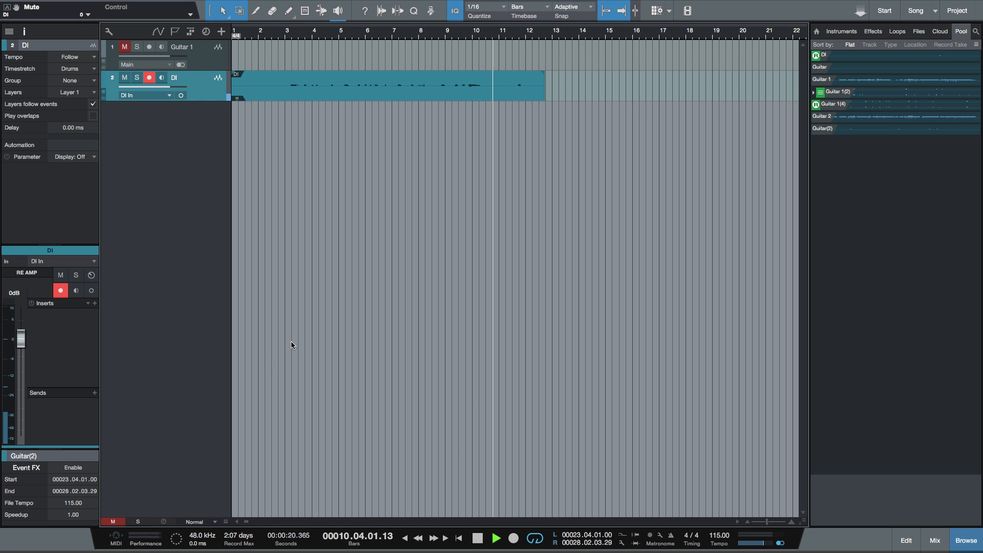
left_click_drag(284, 24, 492, 24)
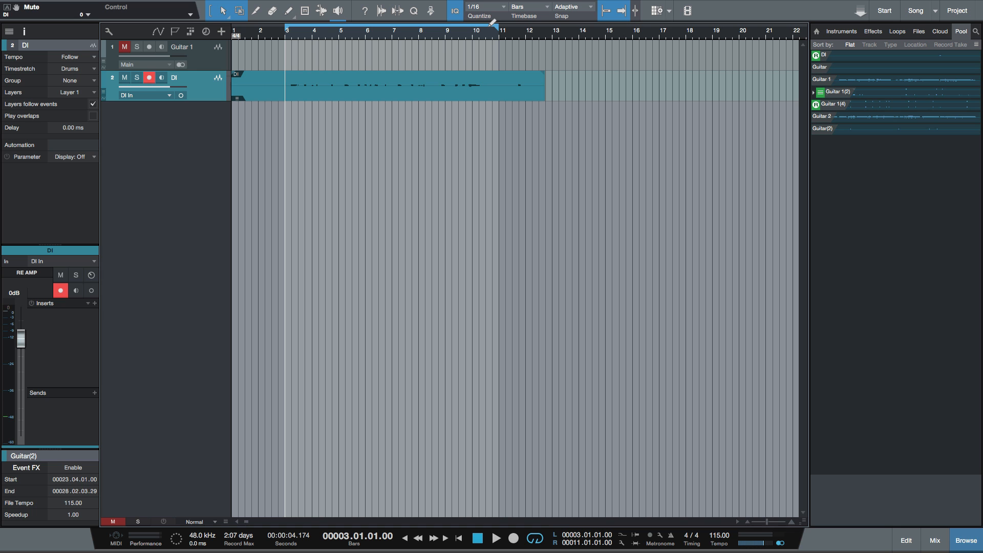
Start playback of the DI track, switch to the Helix editor and change the amp model to Jazz Rivet 120
key("space")
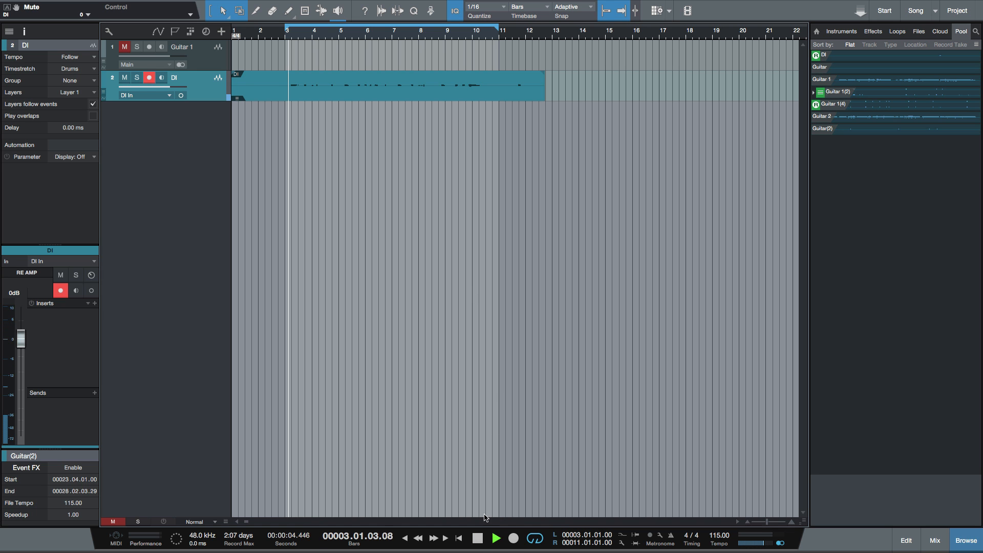
key("super+Tab")
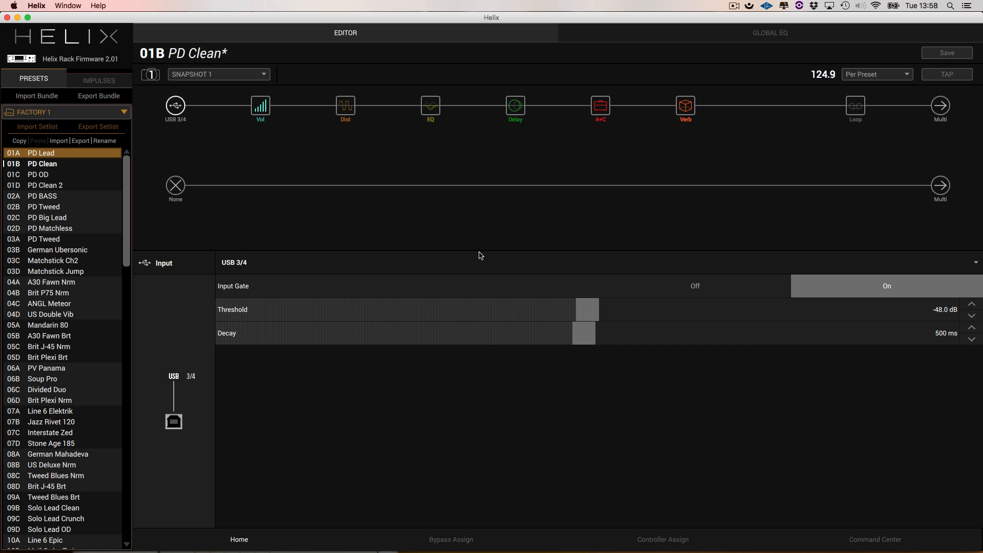
left_click(599, 107)
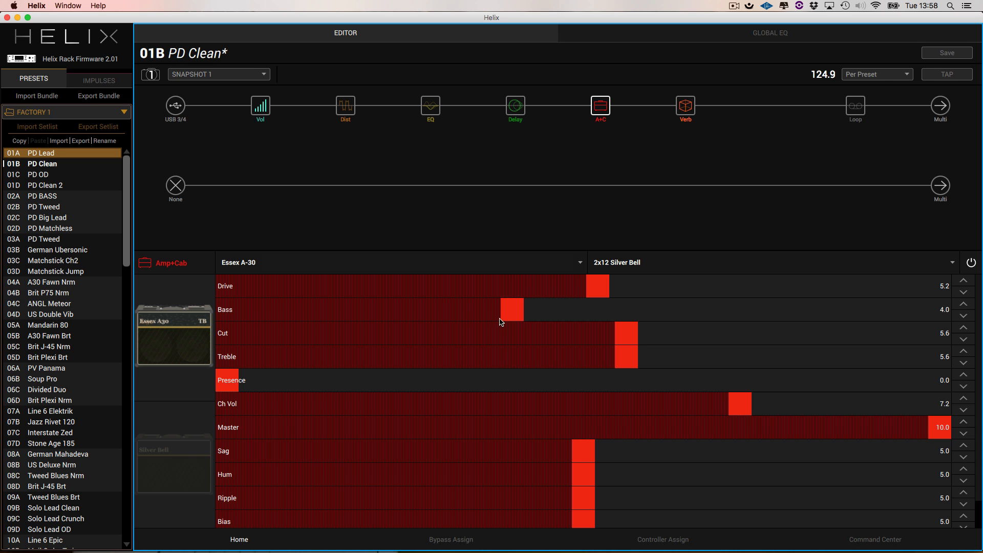
left_click(291, 264)
scroll(288, 286, "up", 3)
left_click(251, 304)
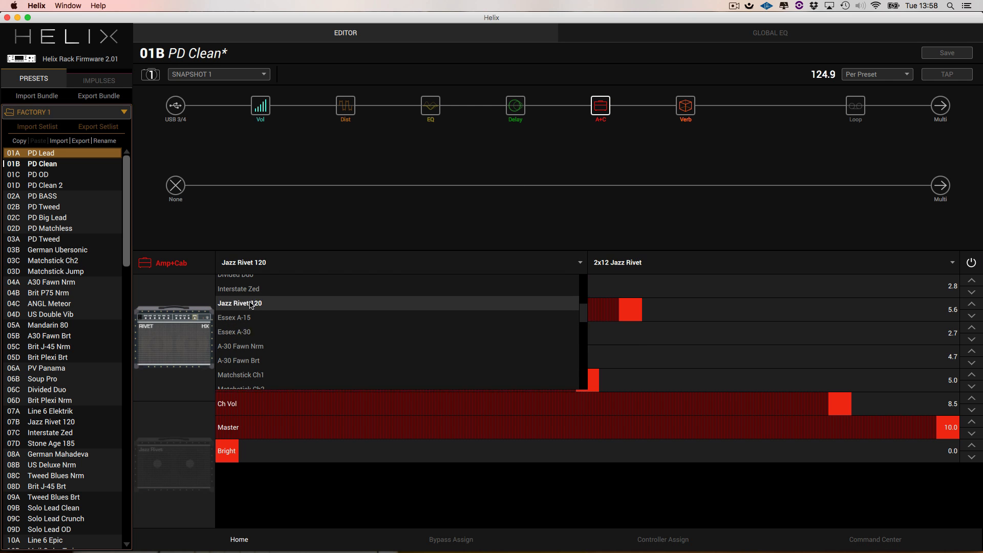
Set the amp's Drive to 7.2, Mid to 5.9 and Treble to 8.4, and briefly toggle the Dist block
left_click_drag(429, 286, 743, 274)
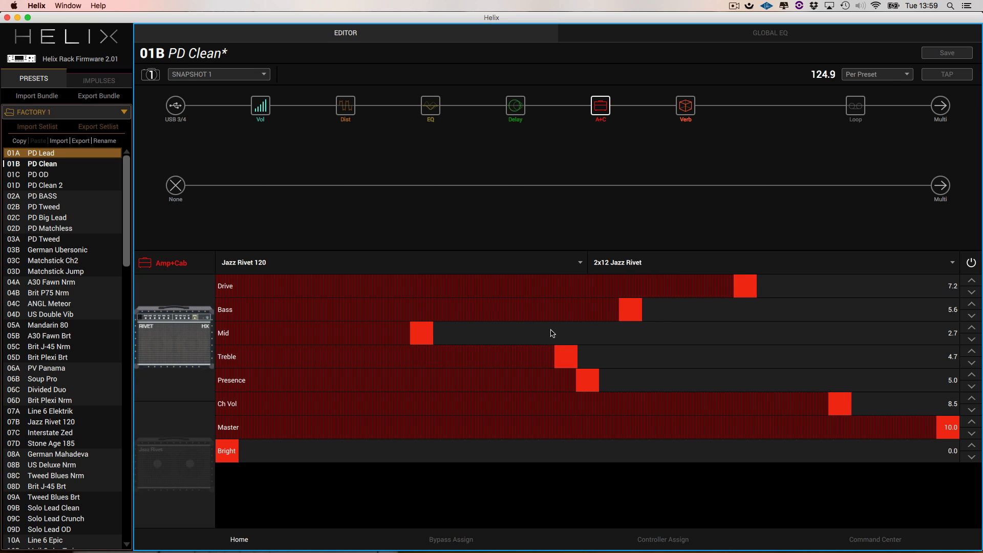
left_click_drag(552, 333, 653, 334)
left_click_drag(566, 358, 829, 334)
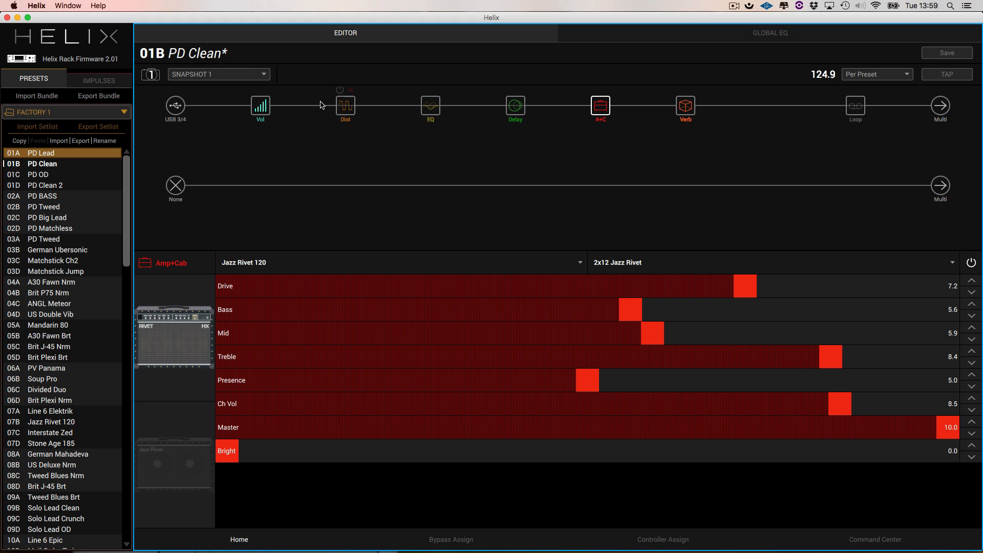
left_click(341, 90)
left_click(340, 91)
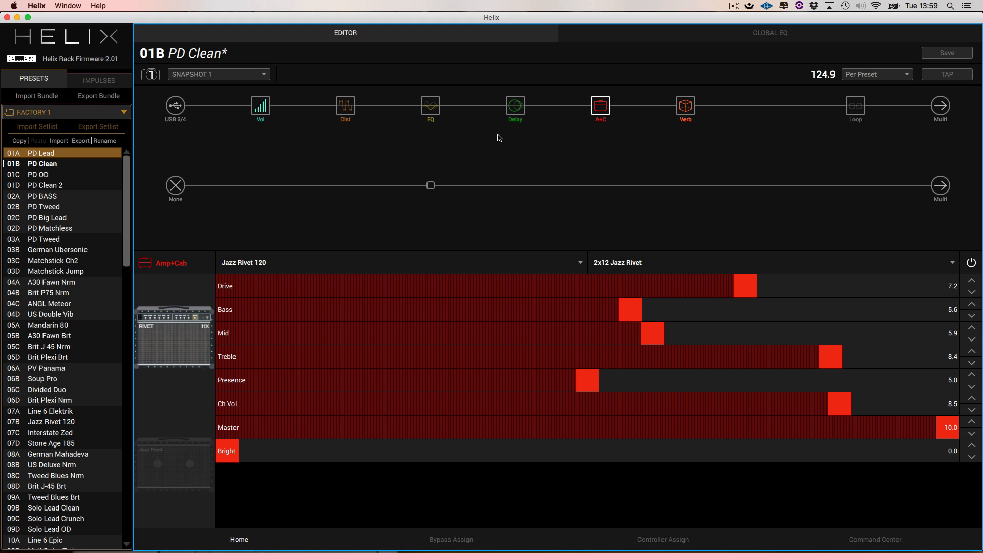
Change the Delay block's model to Elephant Man with Mix at 18 %, and toggle the block's bypass
left_click(516, 109)
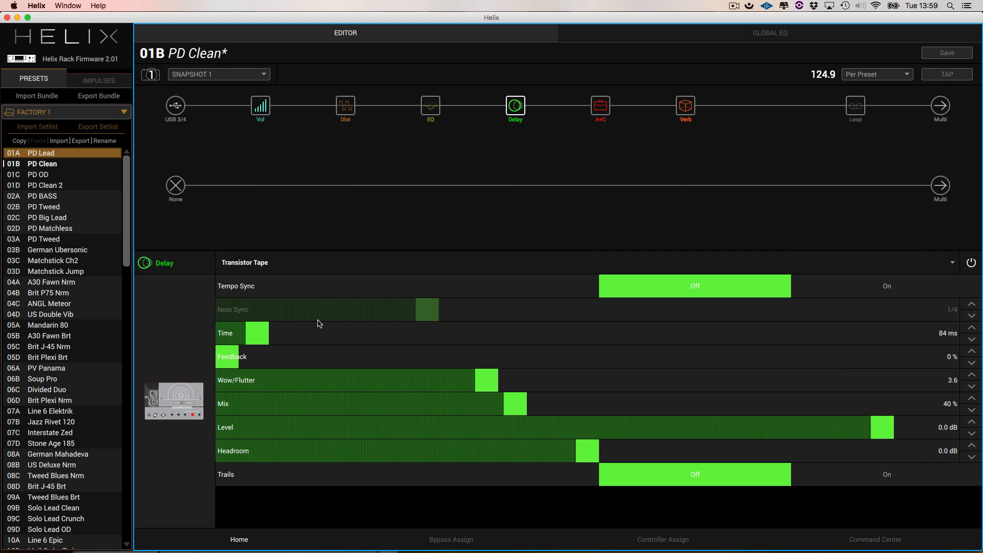
left_click(299, 267)
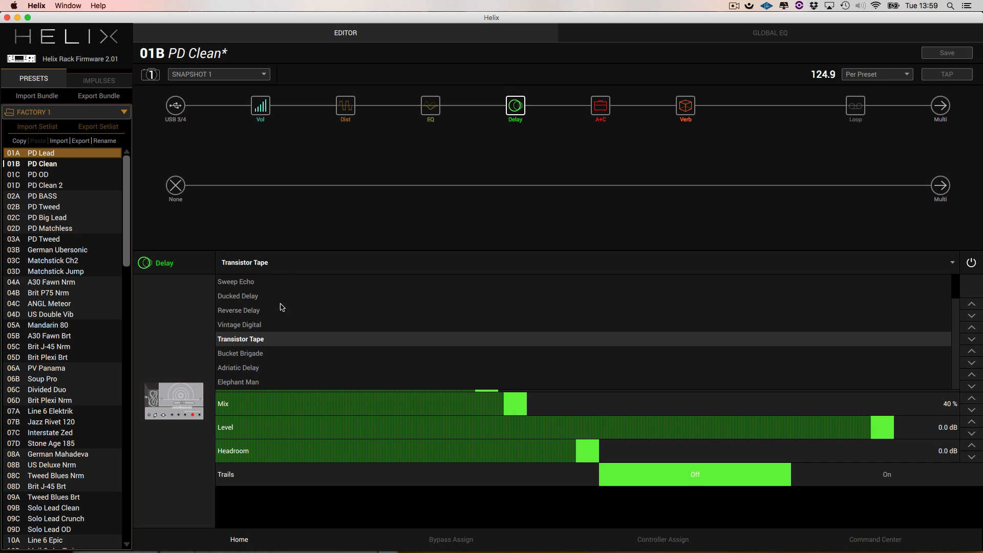
left_click(262, 383)
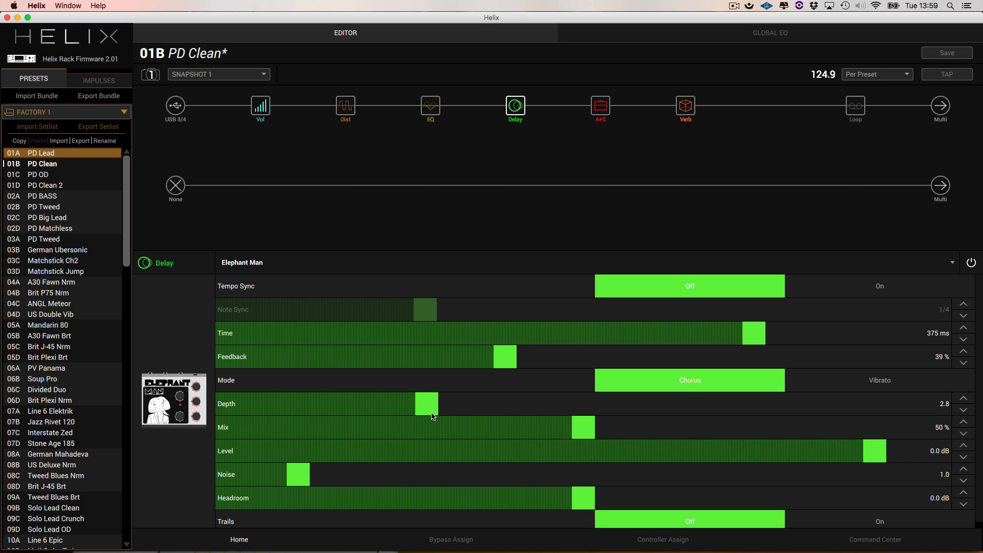
left_click_drag(433, 416, 357, 425)
left_click(510, 92)
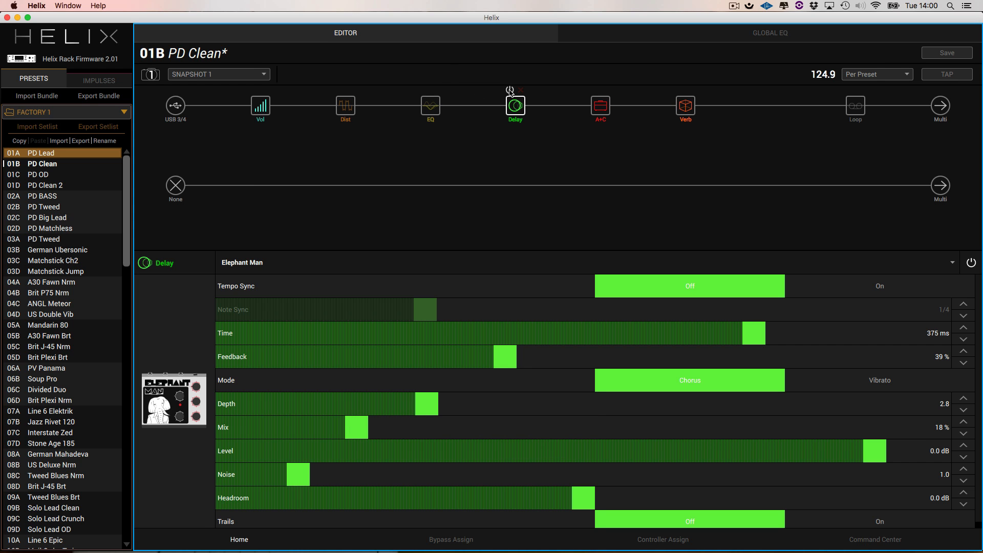
Switch to Studio One and record the re-amped signal onto the Guitar 1 track from bar 3 to just past bar 11
key("super+Tab")
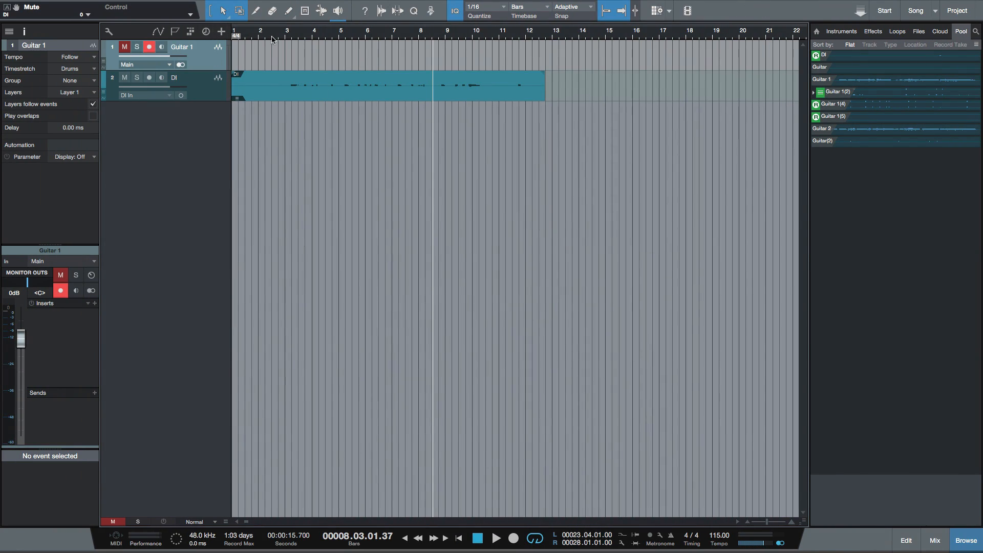
left_click(282, 39)
left_click(513, 538)
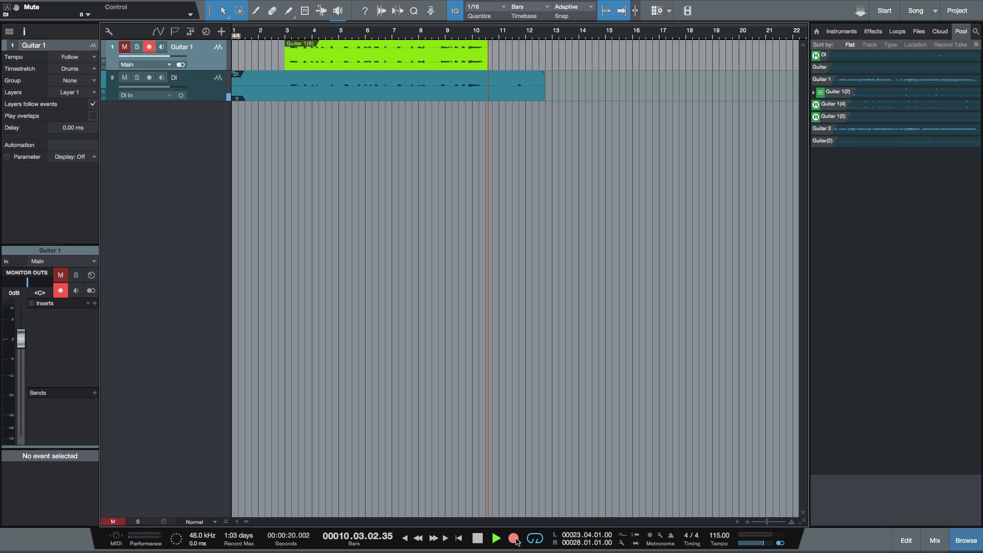
key("space")
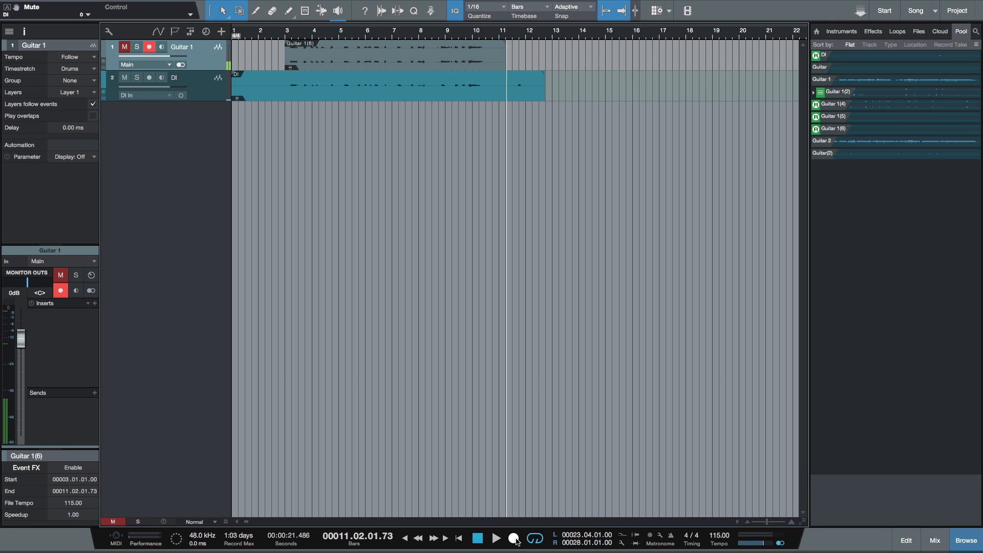
Mute the DI track, unmute Guitar 1 and play back the re-amped recording from bar 3
left_click(124, 77)
left_click(124, 46)
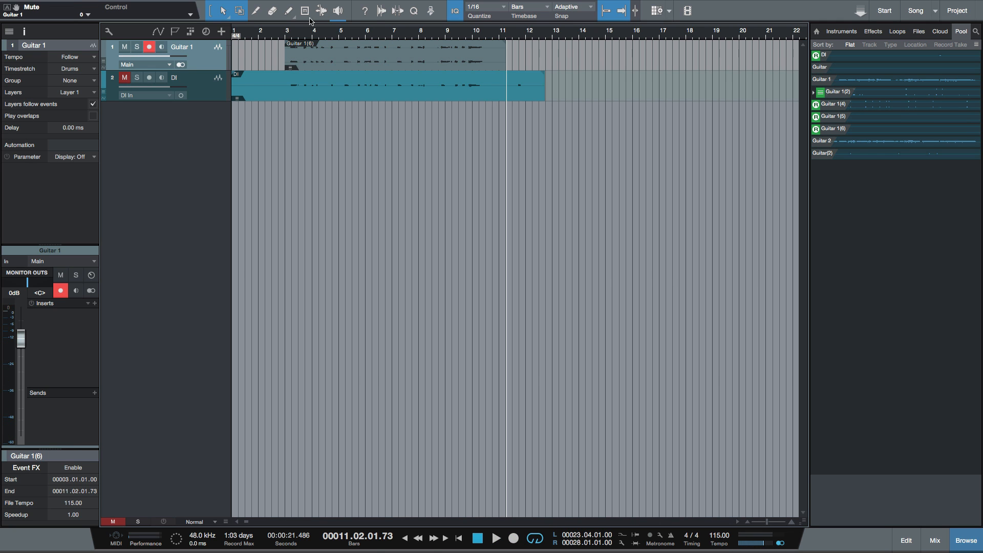
left_click(285, 35)
key("space")
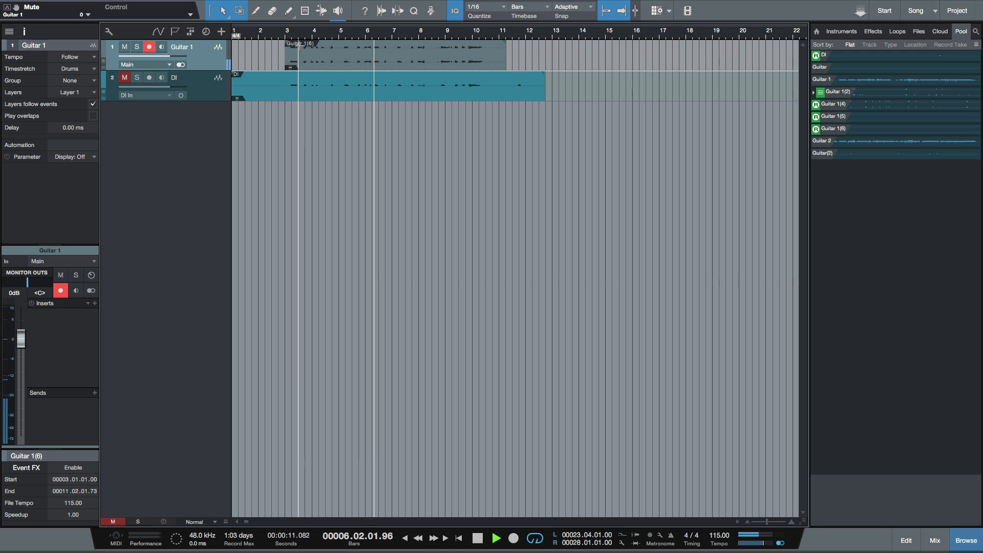
key("space")
Route the DI track's output to MONITOR OUTS
left_click(211, 87)
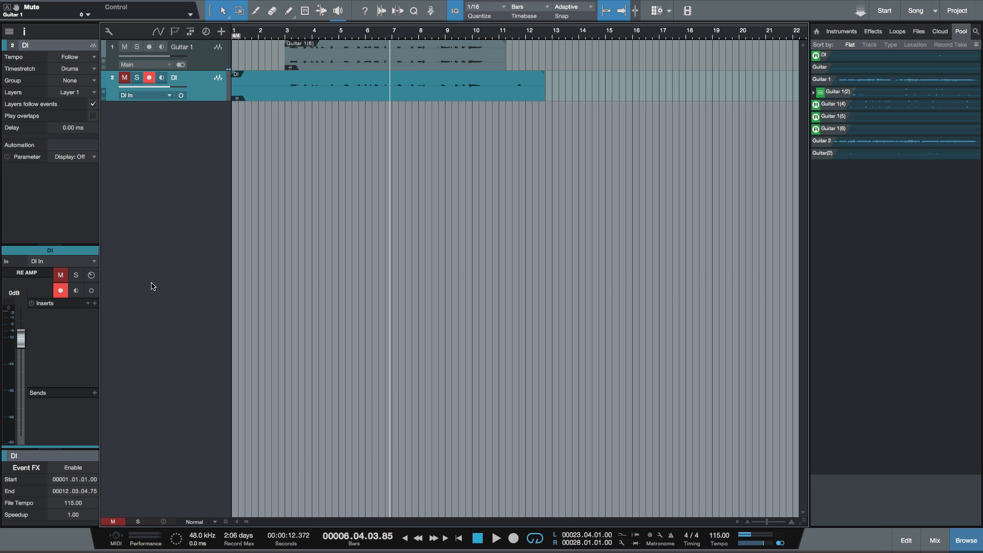
left_click(21, 274)
left_click(28, 284)
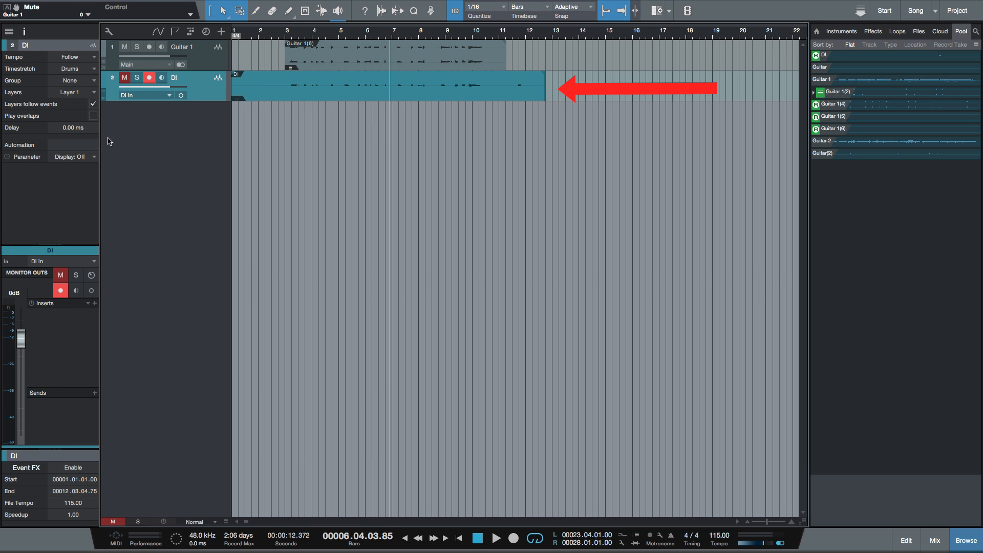
Solo the DI track and play back its dry signal briefly
left_click(137, 78)
key("space")
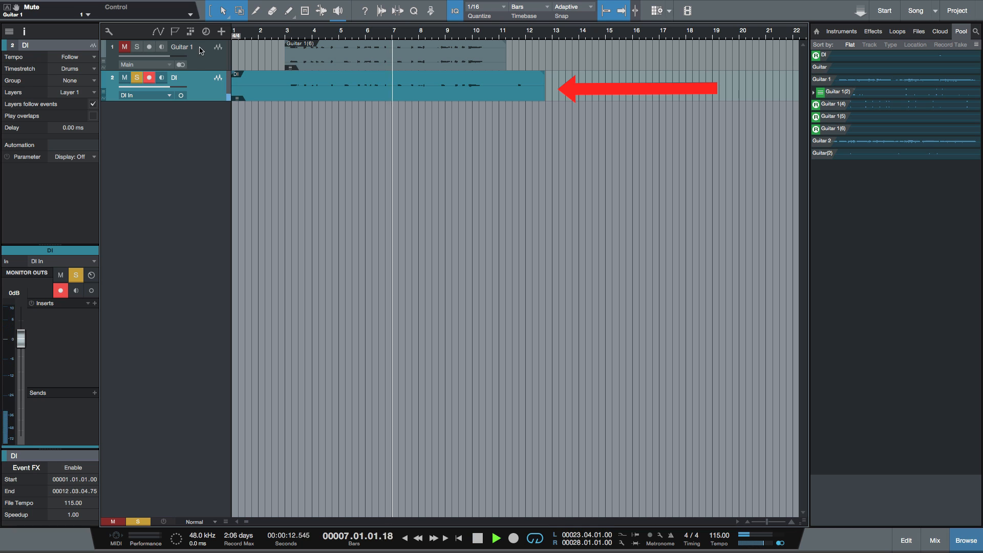
key("space")
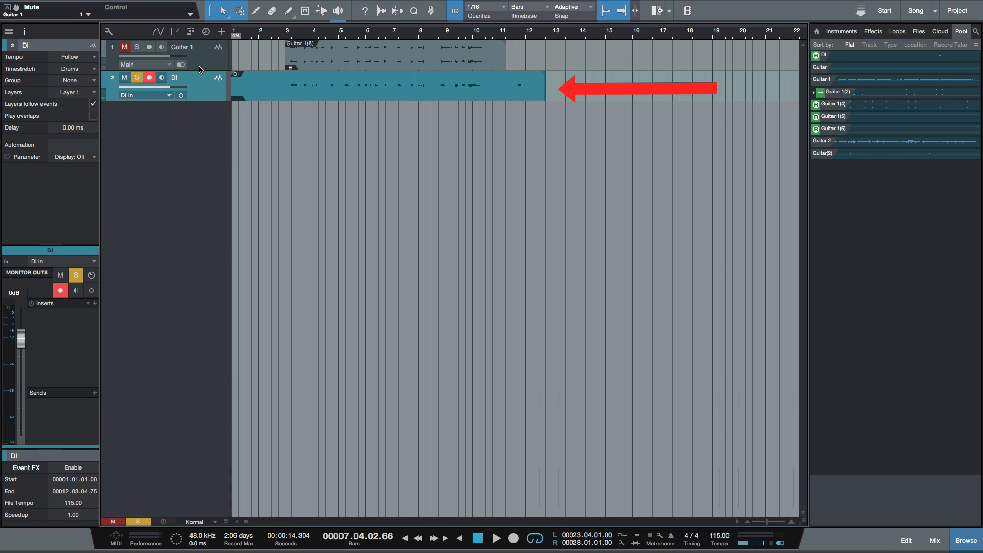